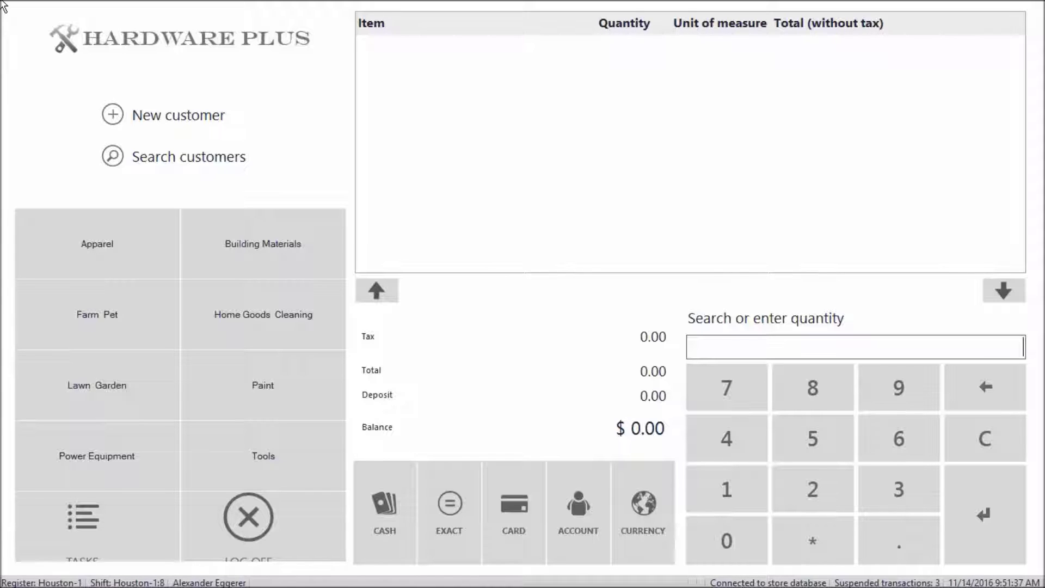
- Search customers for 'tom brady' and attach Tom Brady to the transaction
click(178, 158)
text(tom b)
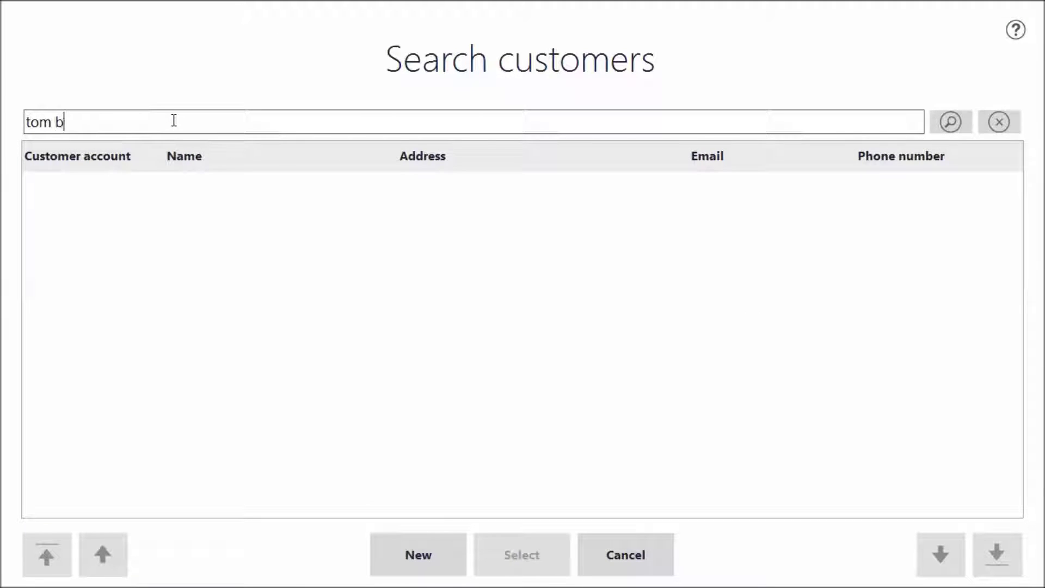
text(rady)
click(951, 121)
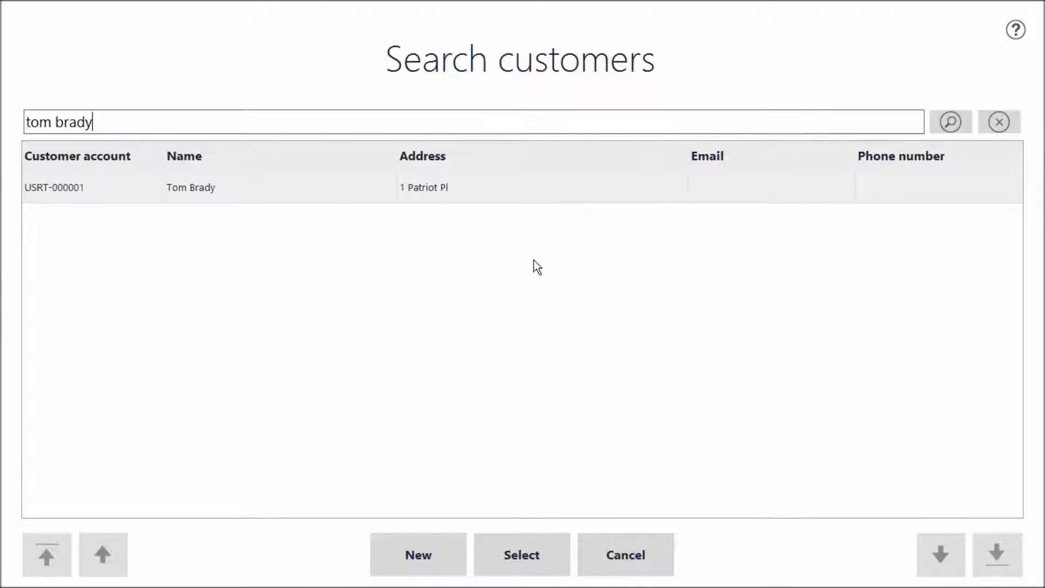
click(527, 558)
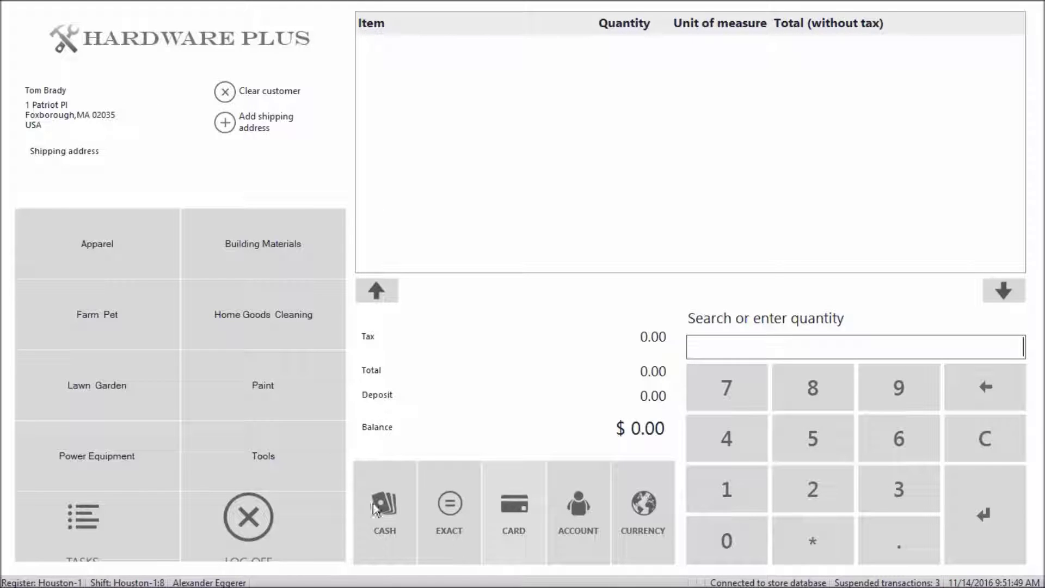
- Add Roofing Shingles from Building Materials > Roofing, plus the suggested Roofing Nails add-on
click(298, 256)
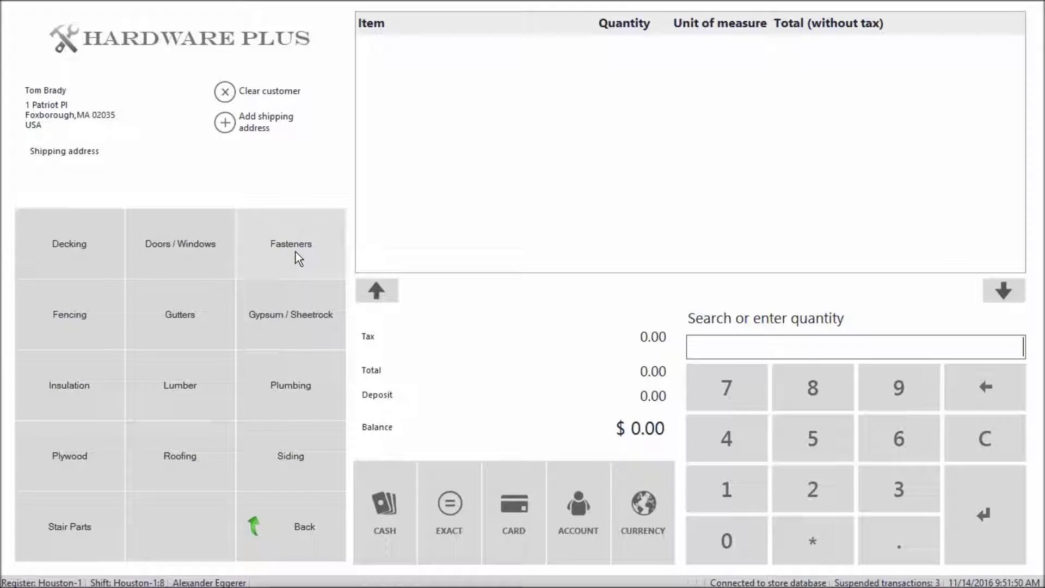
click(196, 456)
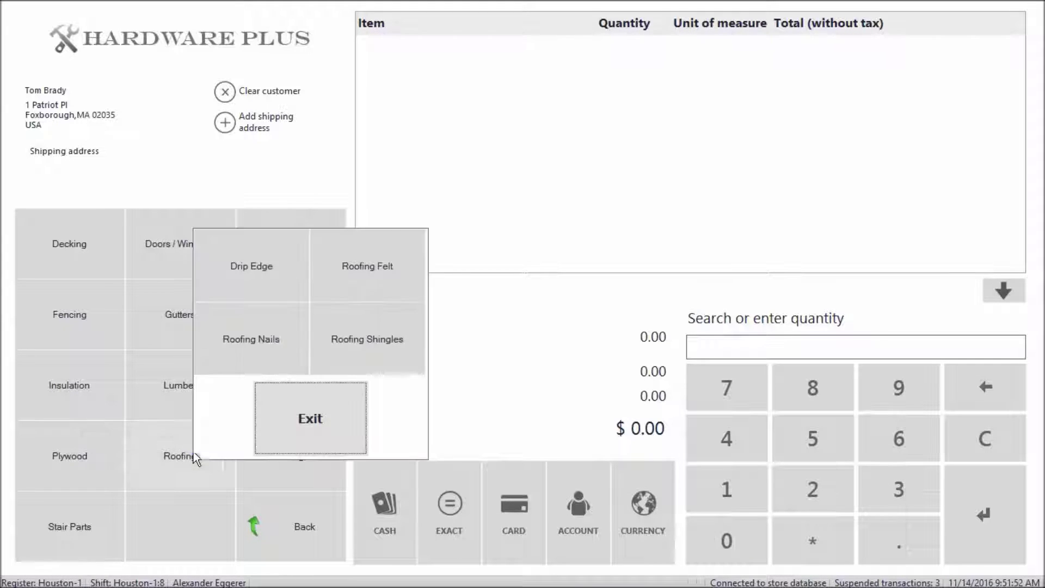
click(367, 339)
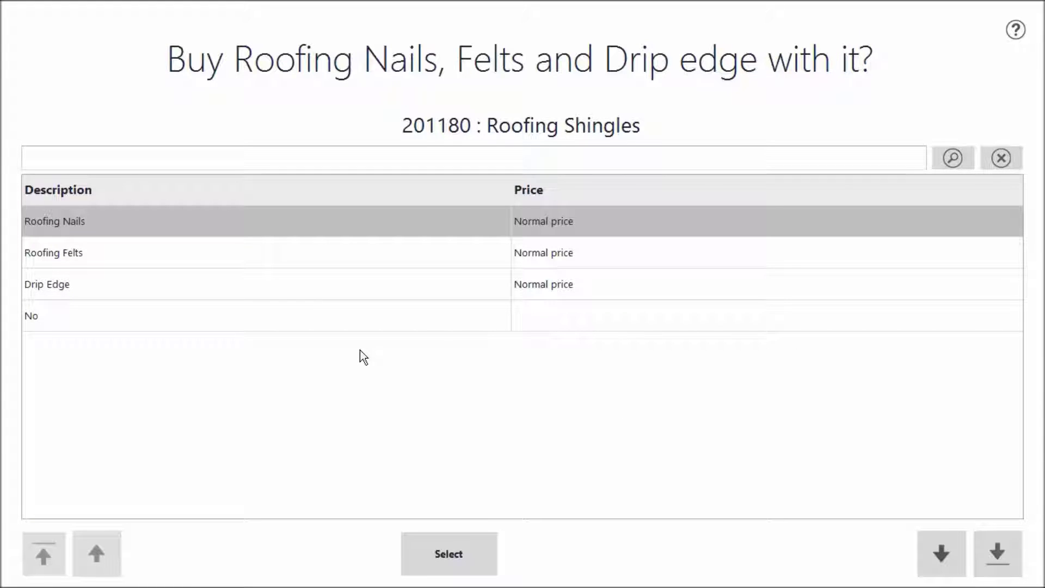
click(422, 216)
click(448, 553)
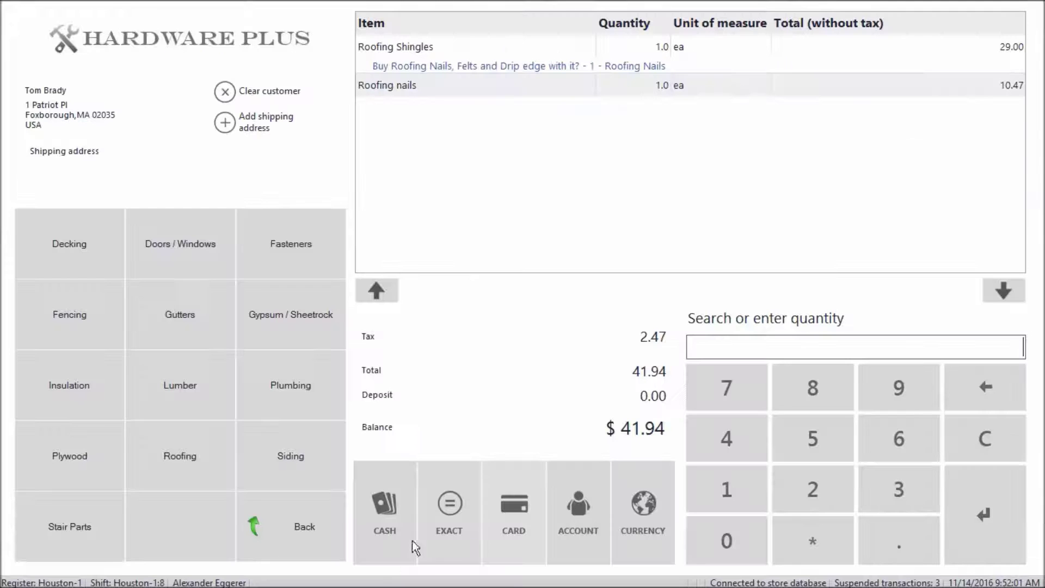
click(308, 536)
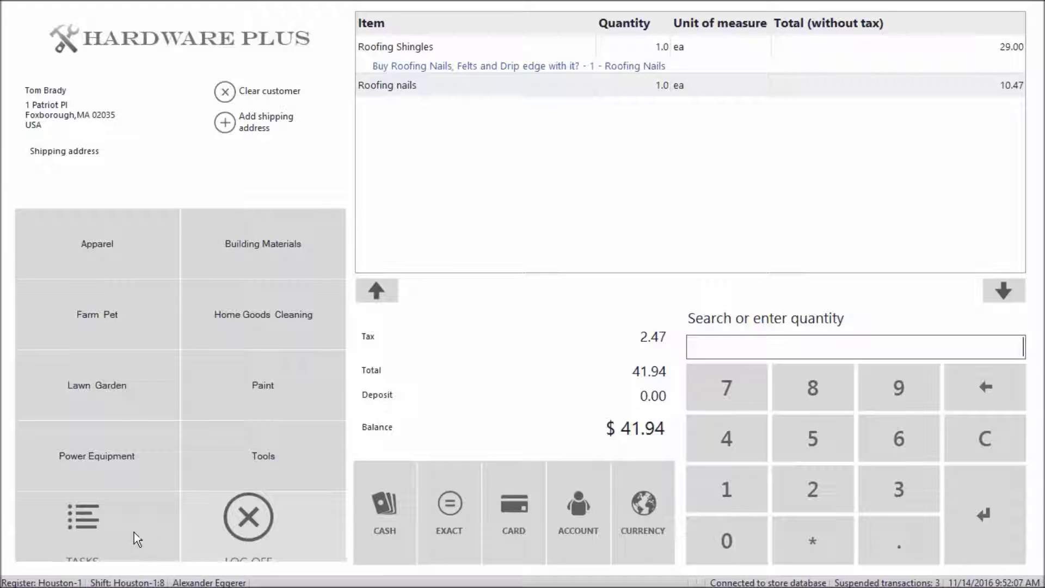
- Convert the sale into a customer order and view its customer and shipping details
click(91, 527)
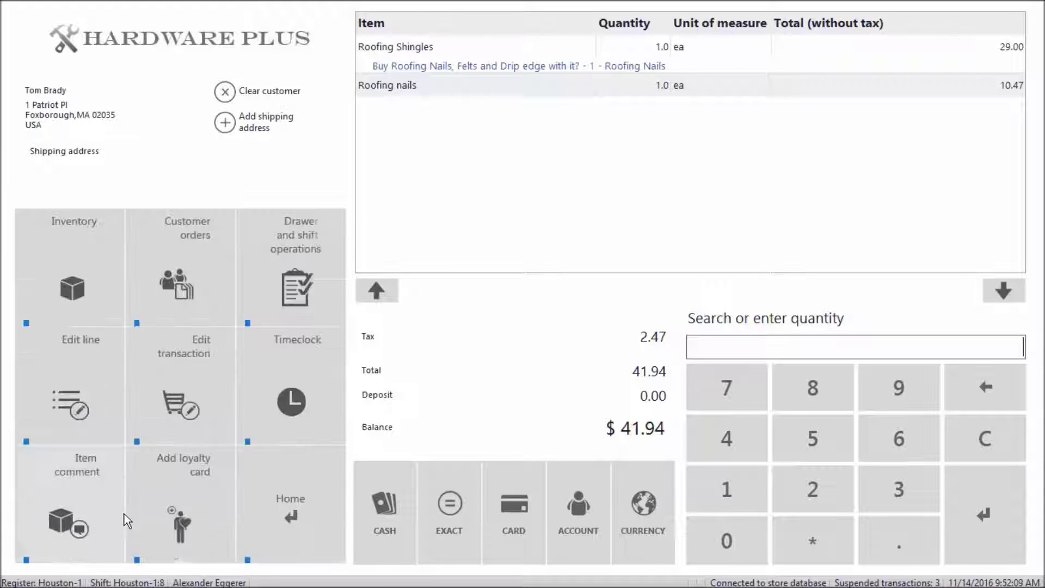
click(195, 289)
click(107, 271)
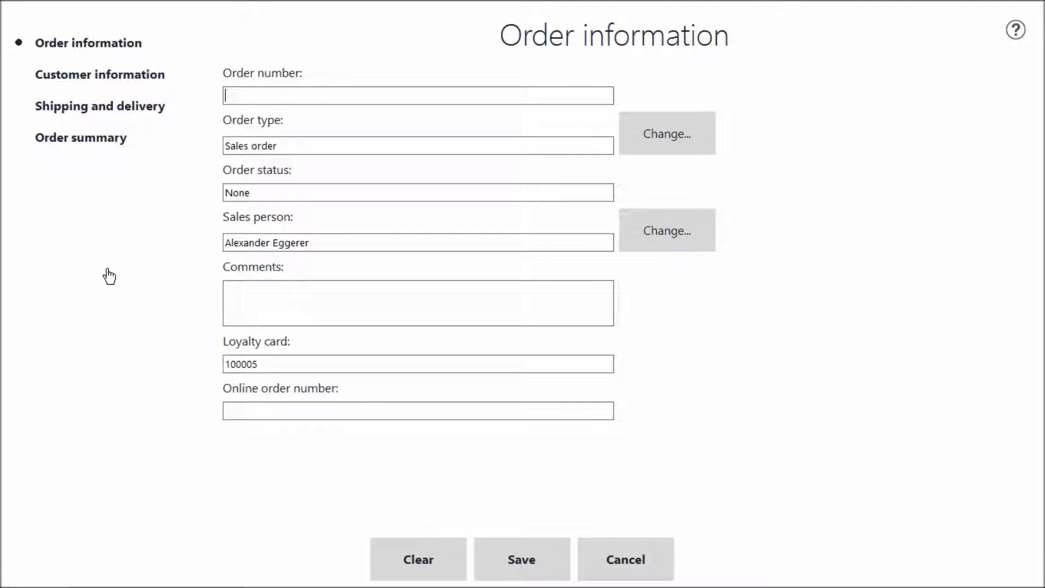
click(131, 78)
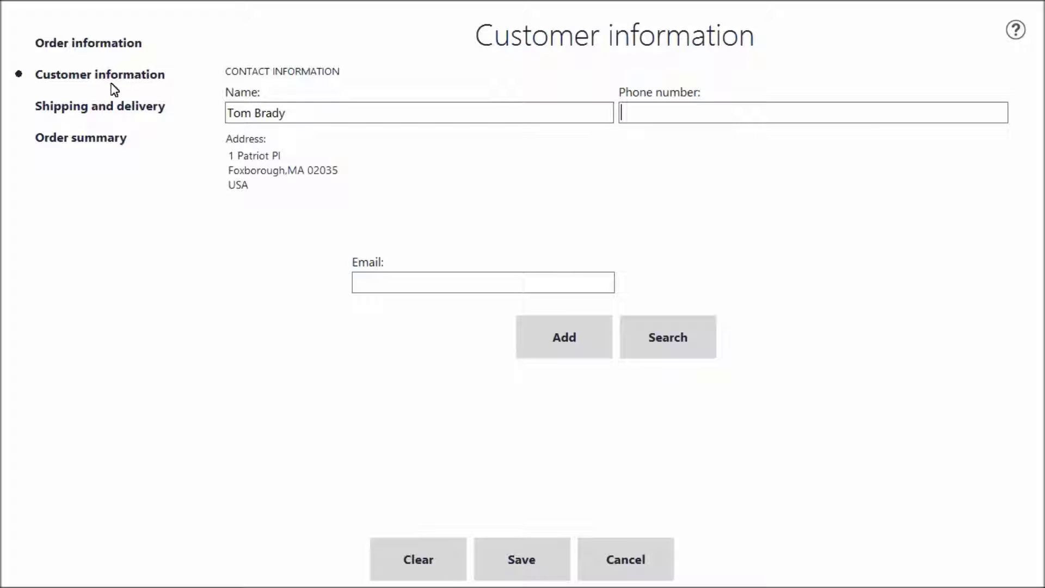
click(107, 109)
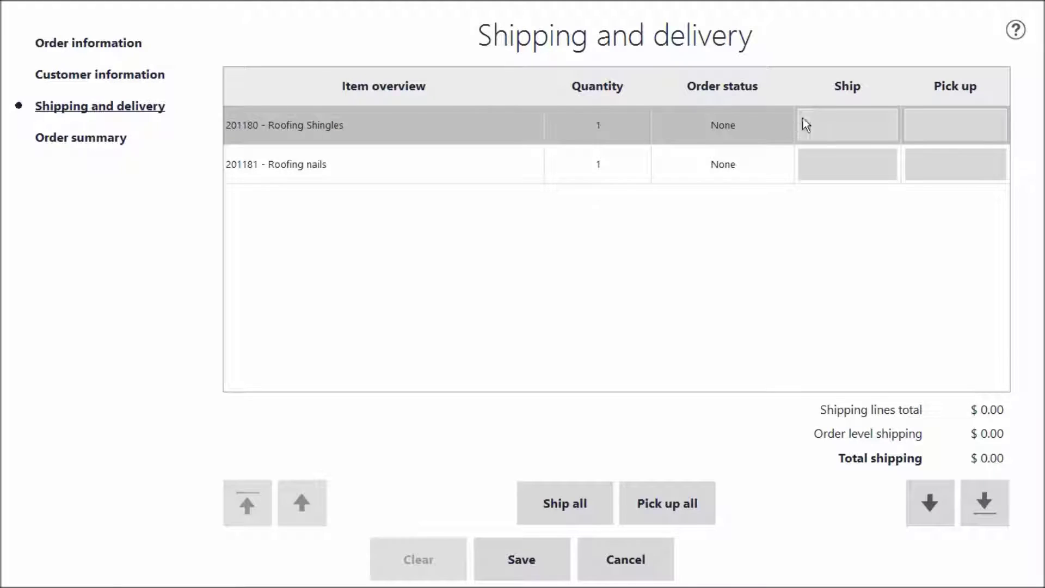
- Set the Roofing Shingles to ship to Tom Brady's The House address
click(836, 126)
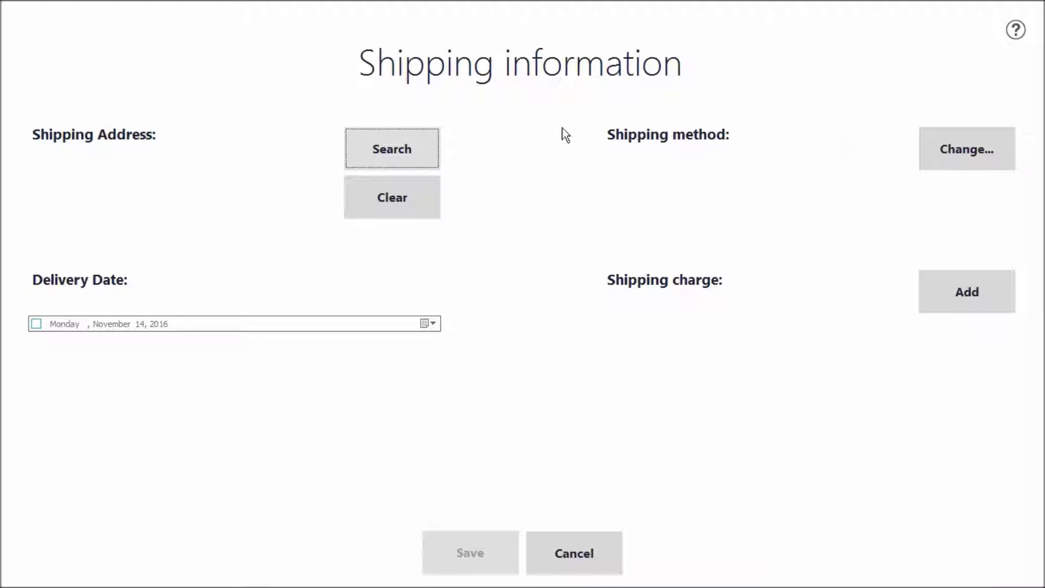
click(388, 144)
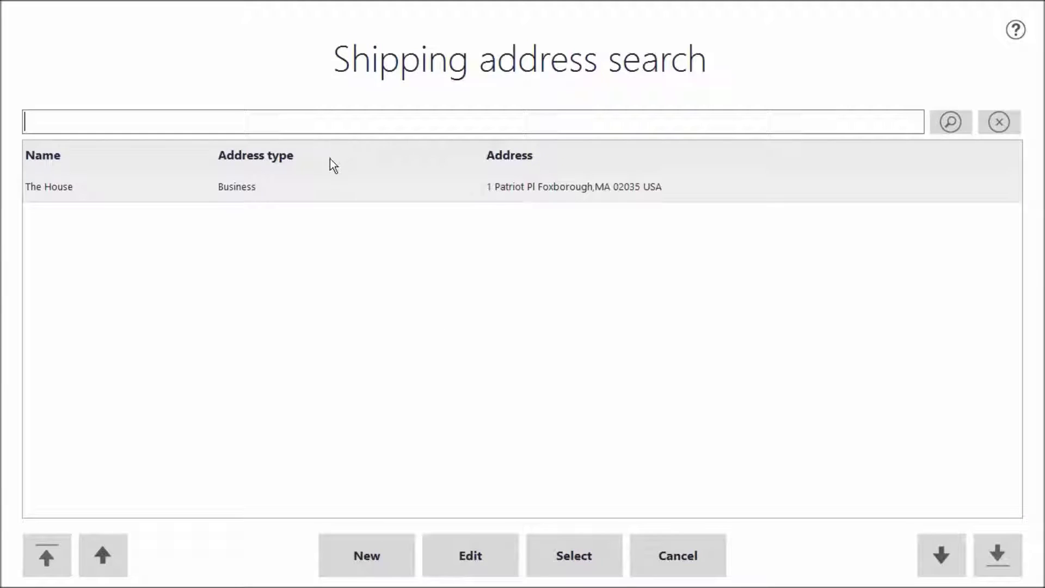
click(320, 186)
click(572, 555)
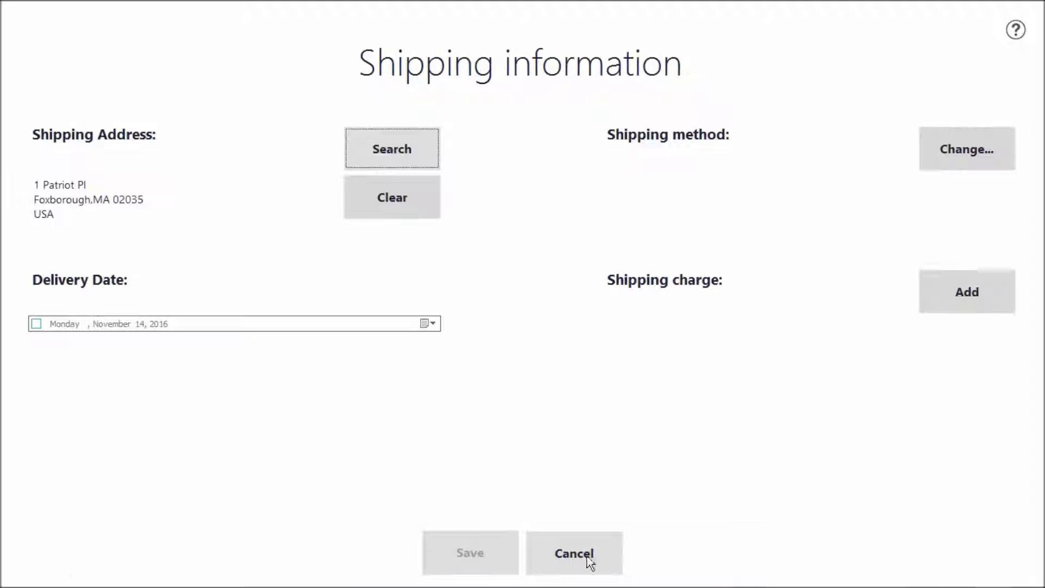
- Ship the shingles by Truck with a November 25, 2016 delivery date, and save
click(977, 143)
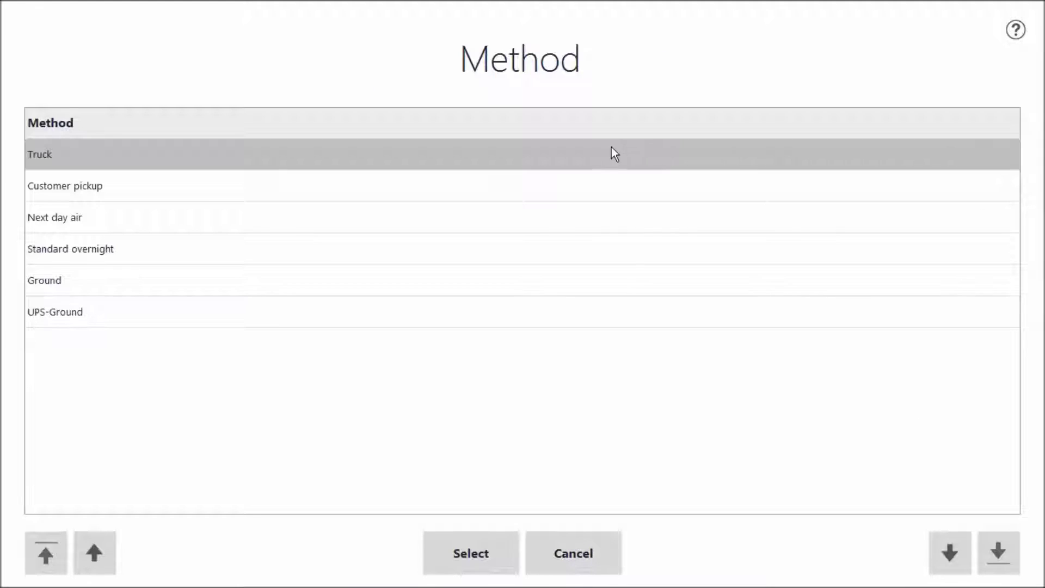
click(510, 157)
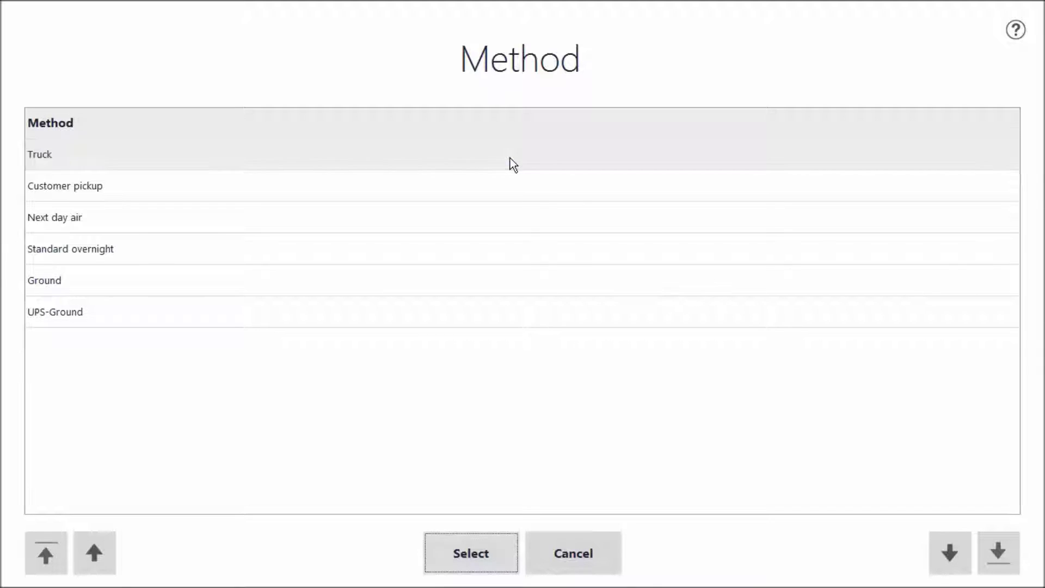
click(471, 551)
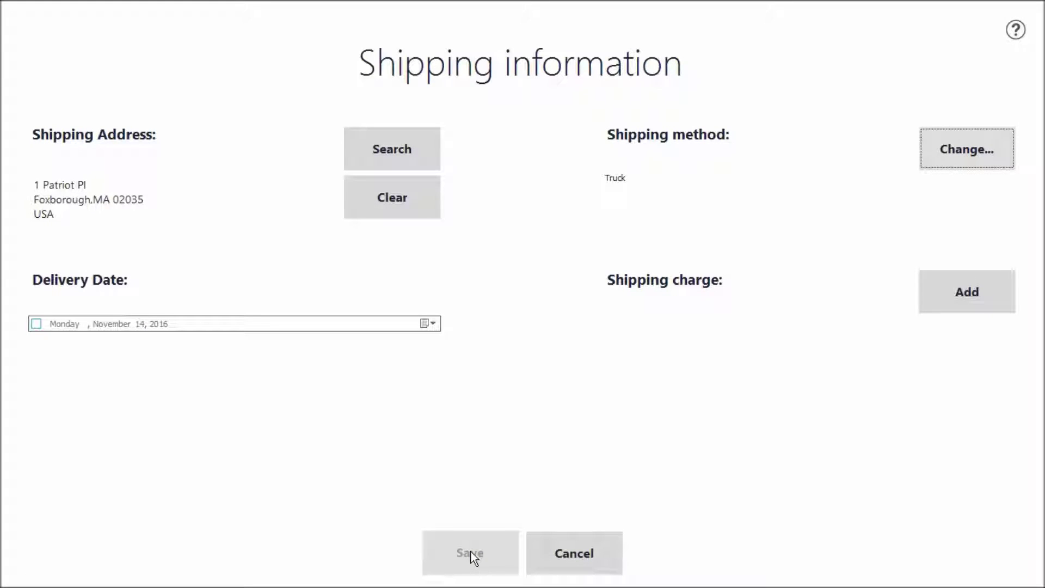
click(432, 324)
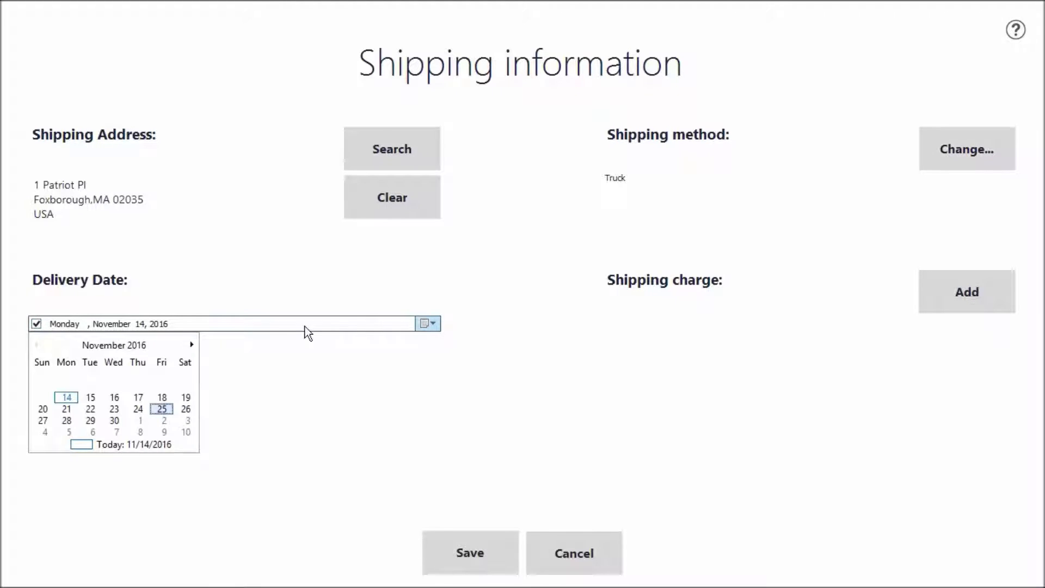
click(162, 409)
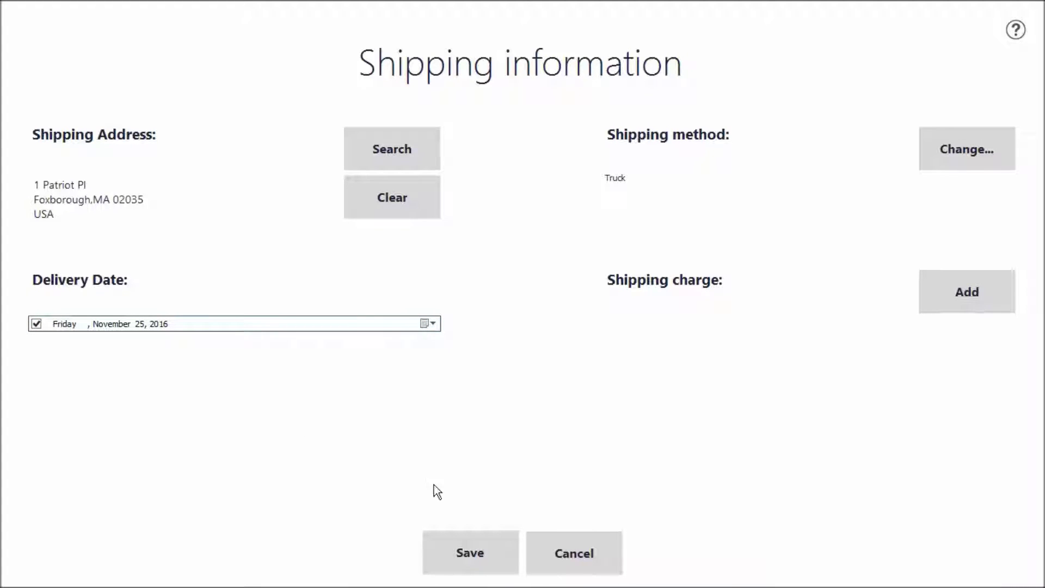
click(462, 553)
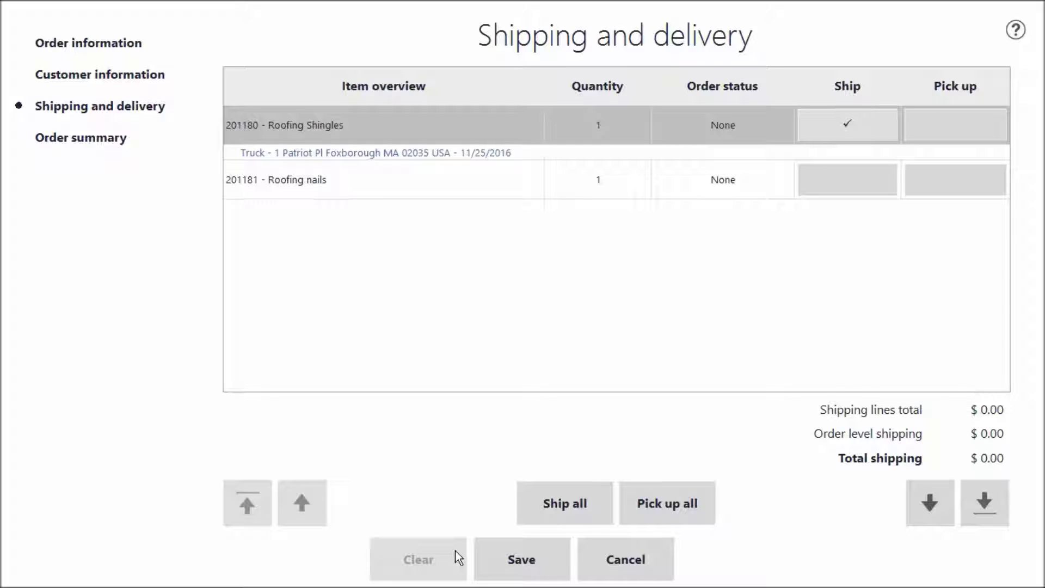
- Set Roofing Nails for pickup at the HOUSTON store on November 25, 2016
click(922, 179)
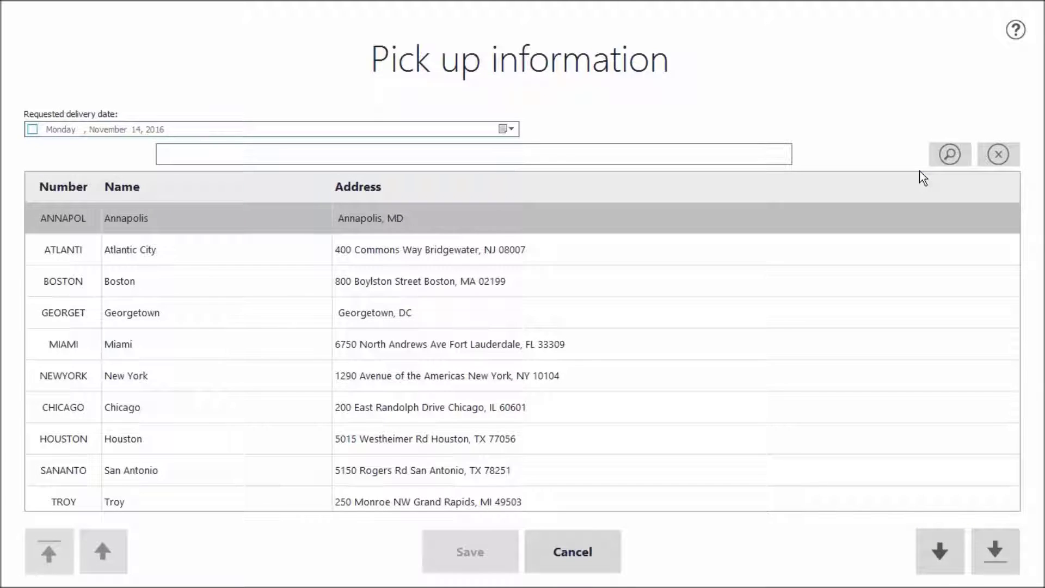
click(514, 128)
click(153, 218)
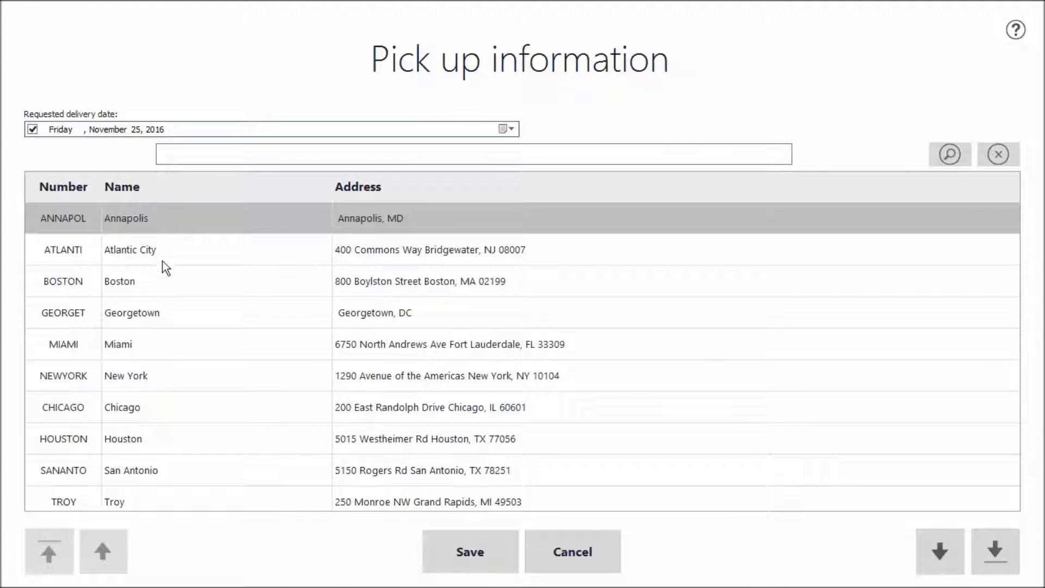
click(167, 450)
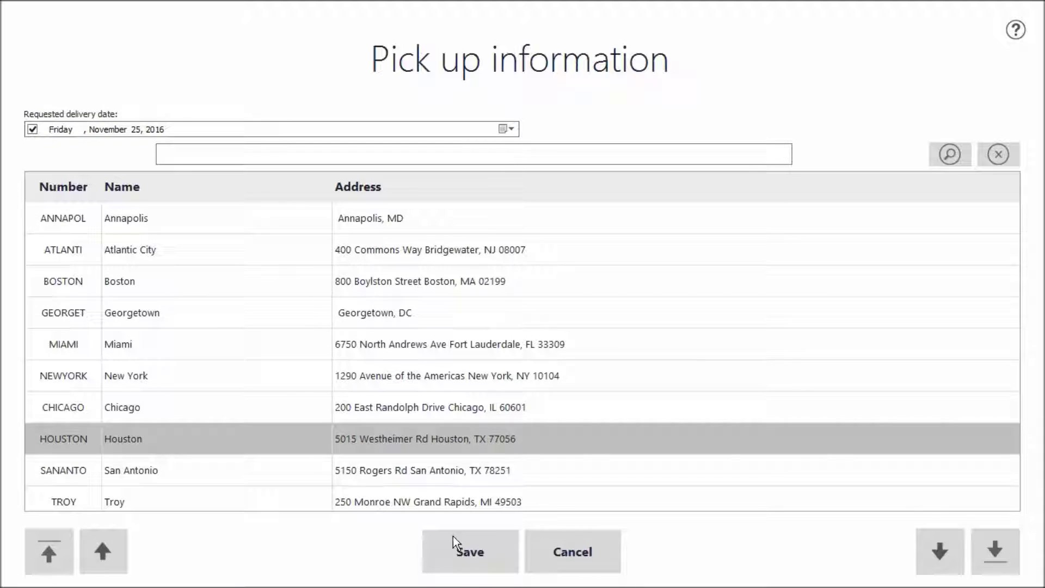
click(456, 557)
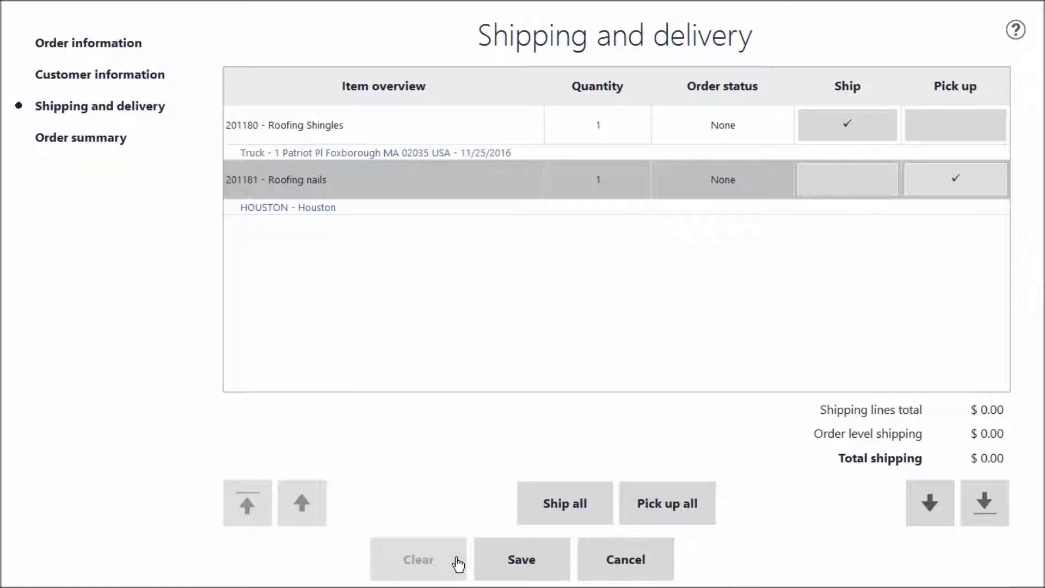
click(98, 138)
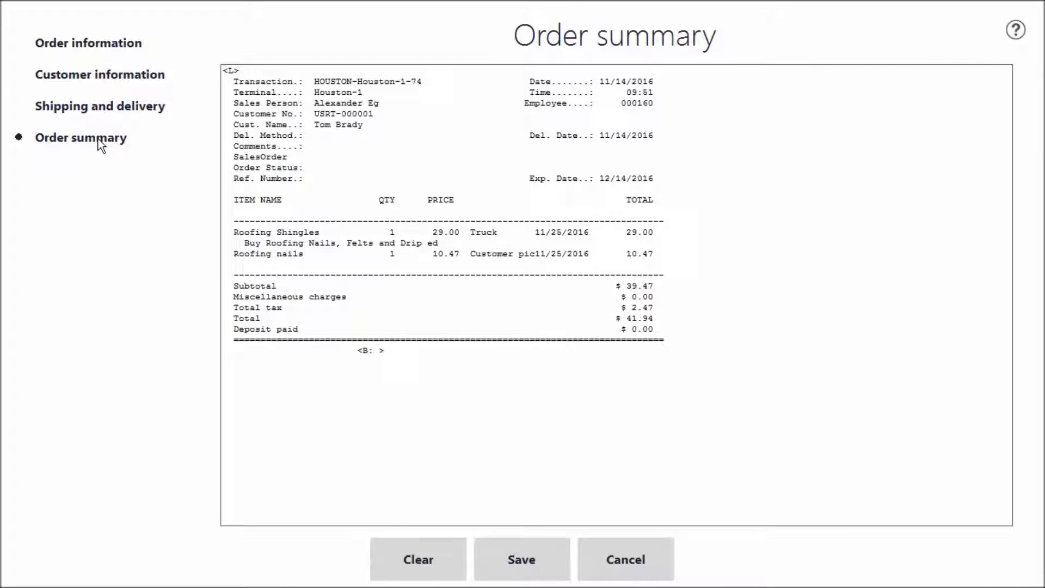
- Save the order, pay the exact $20.97 deposit, and decline collecting shipping payment info
click(522, 560)
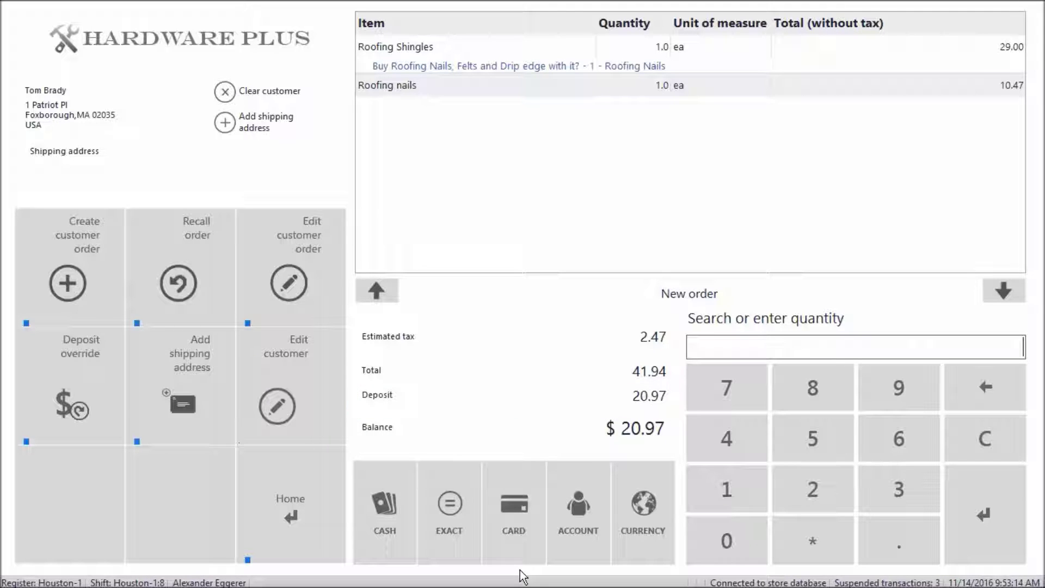
click(453, 527)
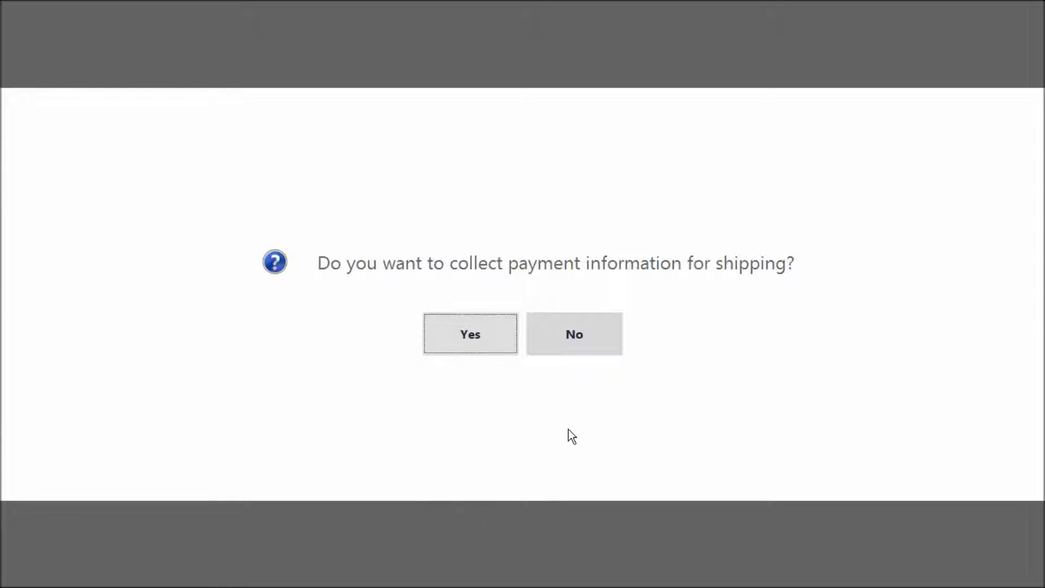
click(584, 331)
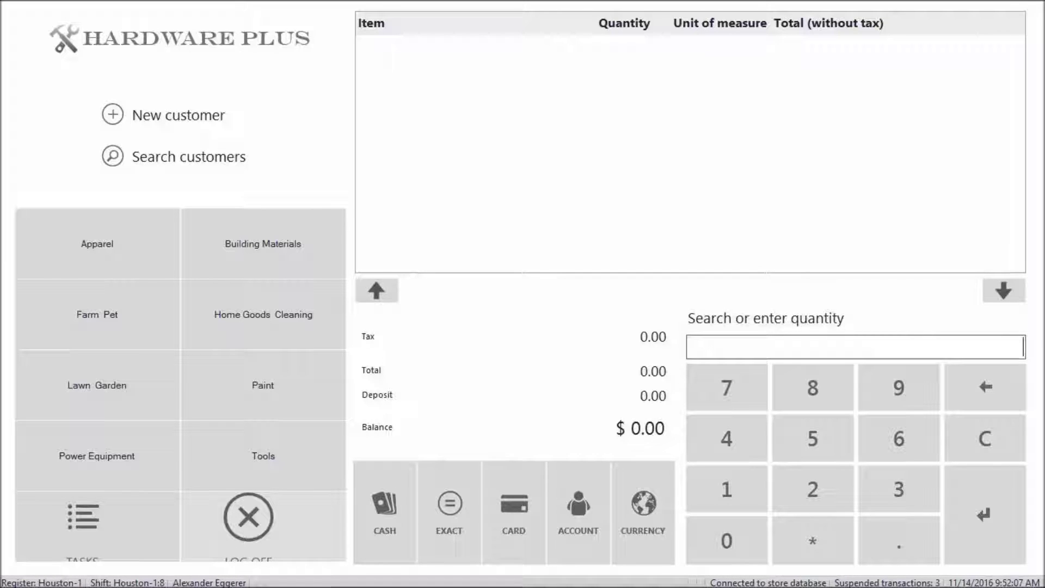
- Start the Recall order operation from the customer order tasks
click(90, 527)
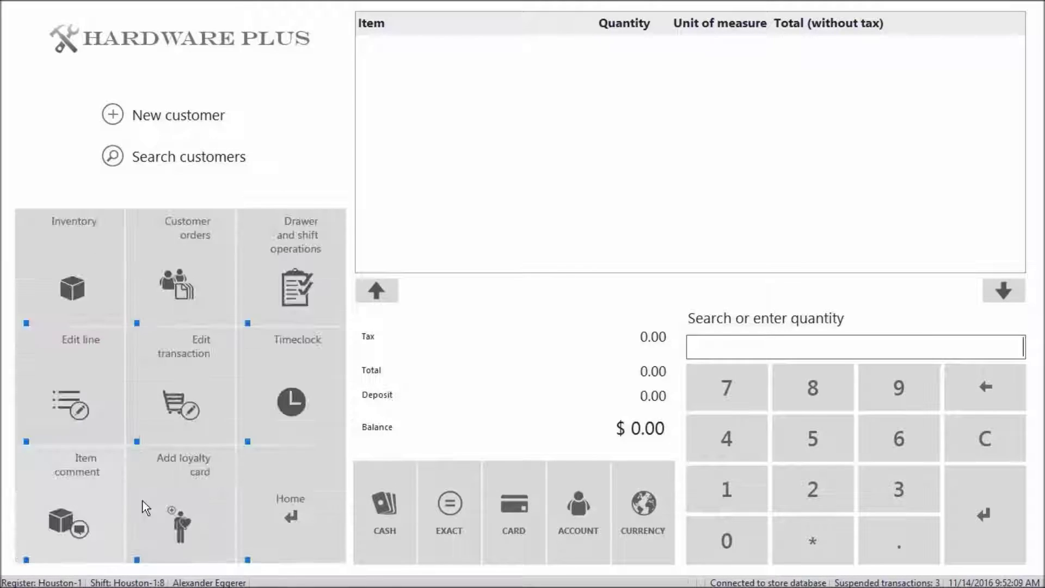
click(196, 293)
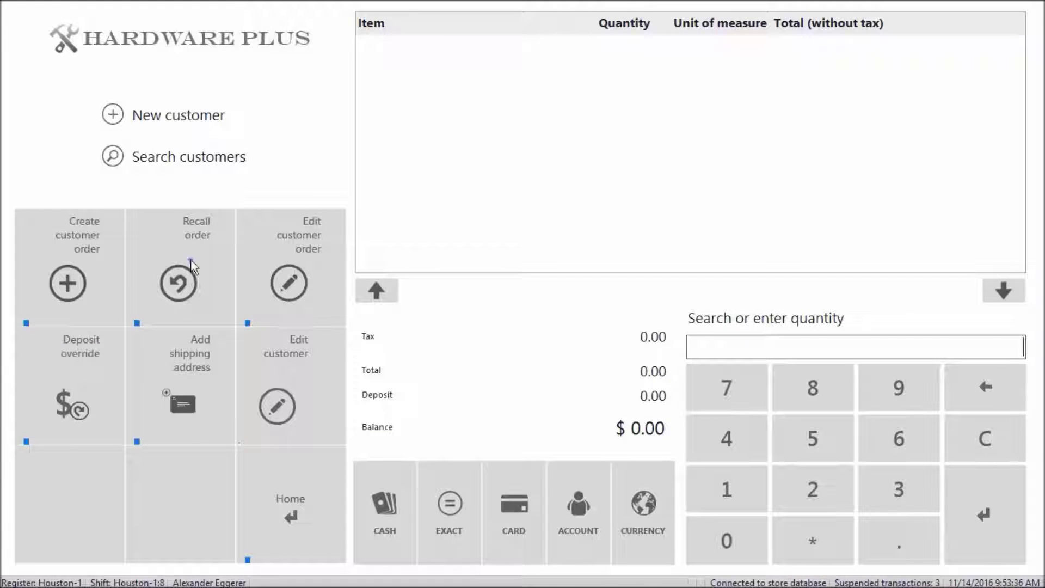
click(192, 282)
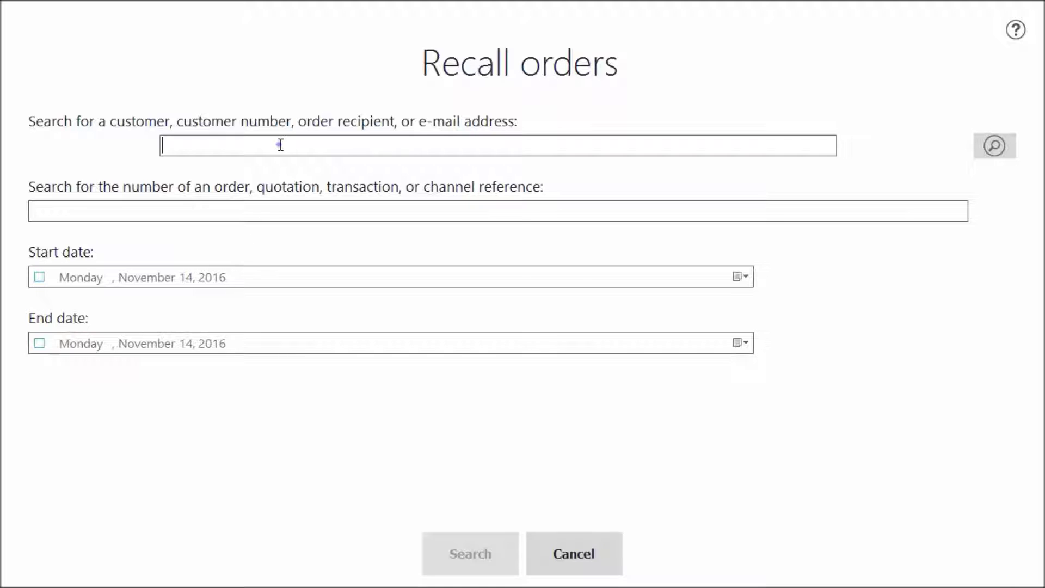
text(tom brady)
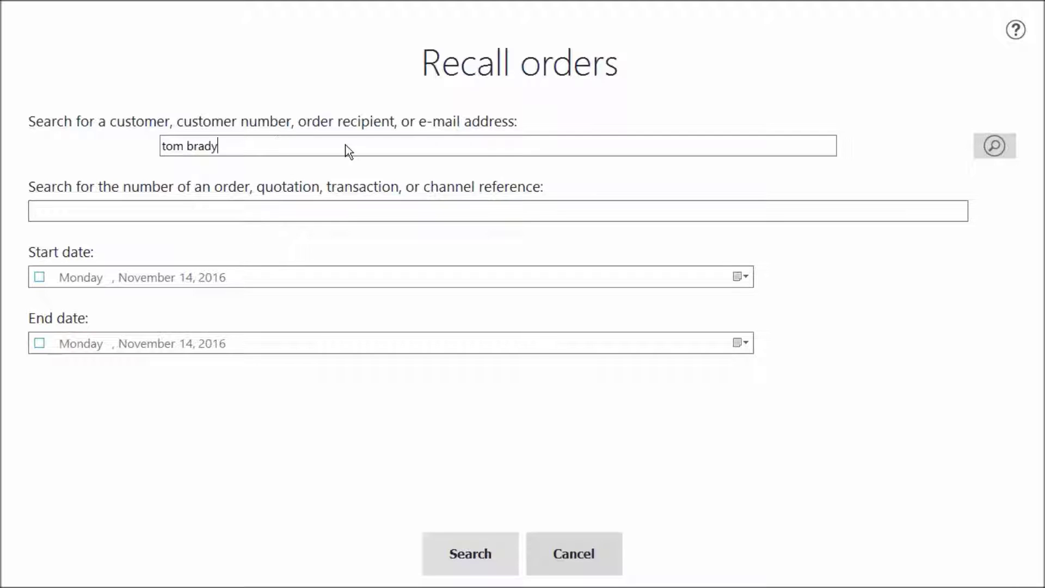
- Search Tom Brady's orders dated November 14 through November 26, 2016
click(746, 279)
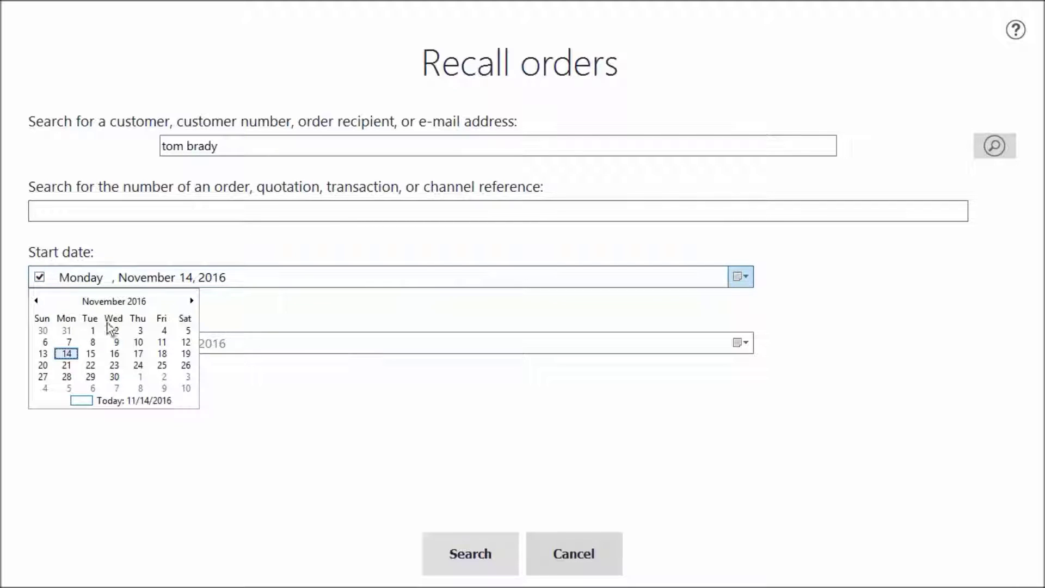
click(66, 362)
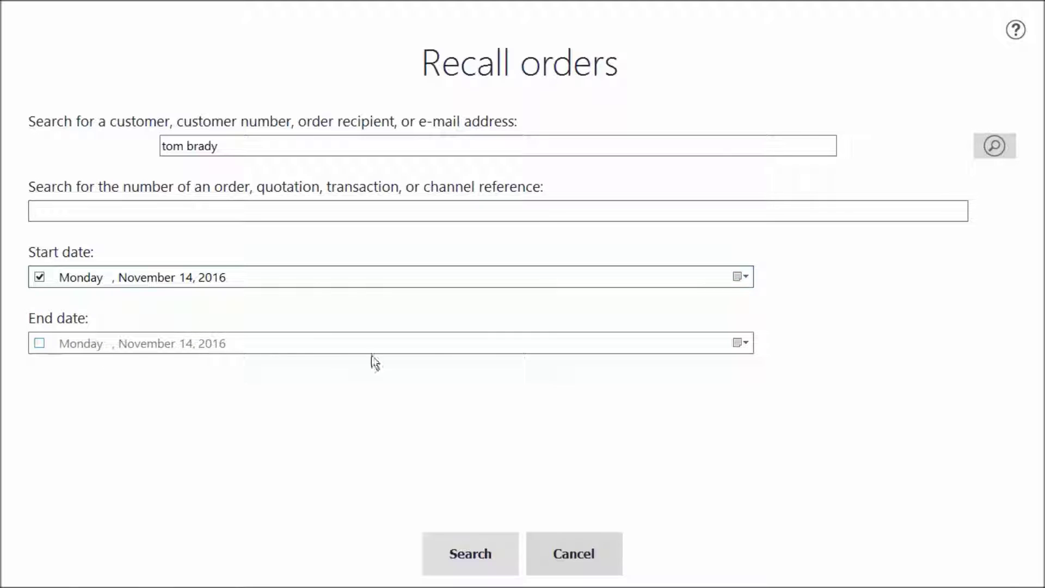
click(741, 343)
click(186, 432)
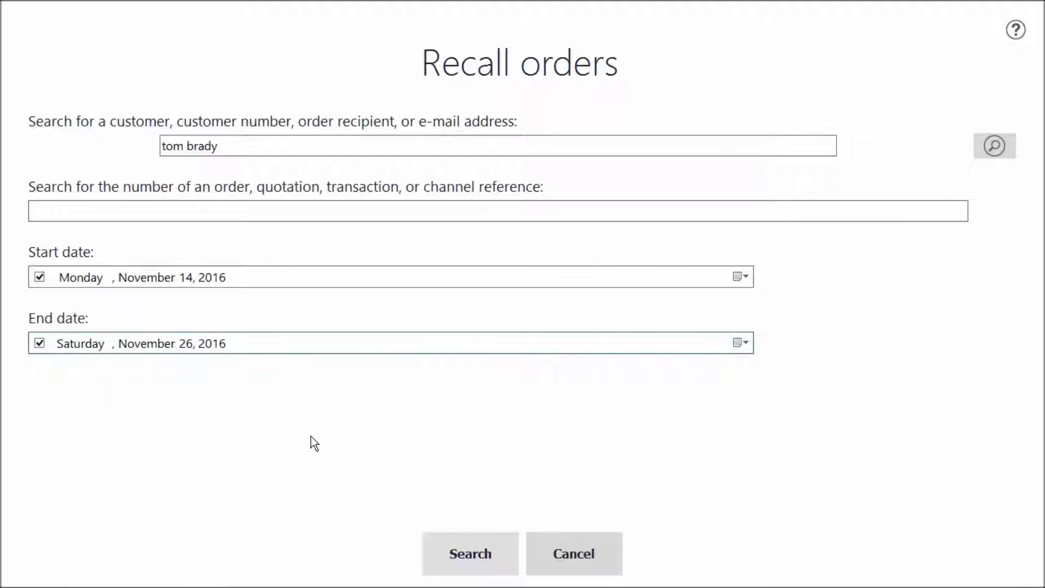
click(480, 557)
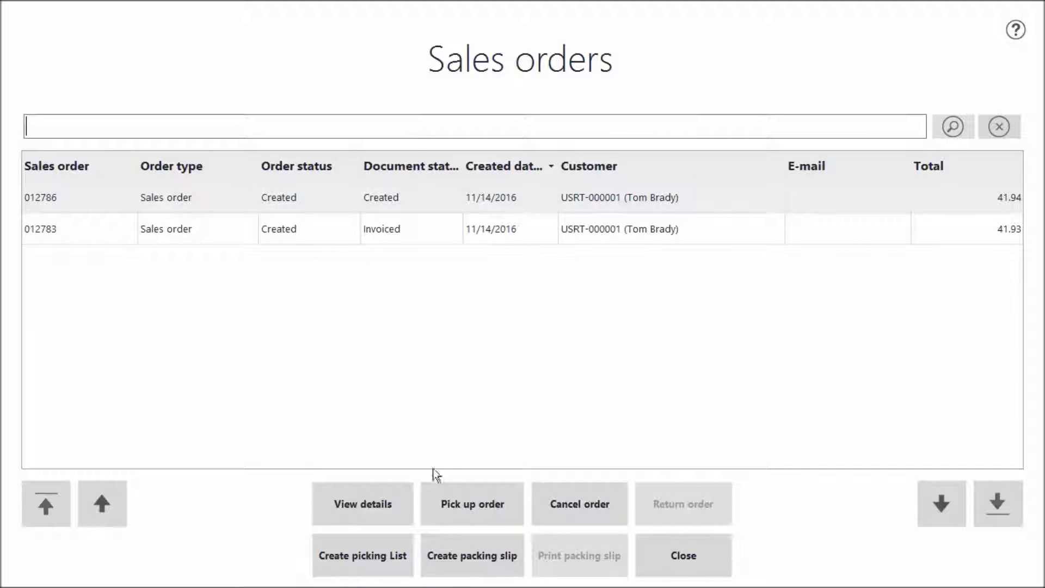
- Start pickup of order 012786, review its deposit and summary, and select the Roofing nails line
click(417, 204)
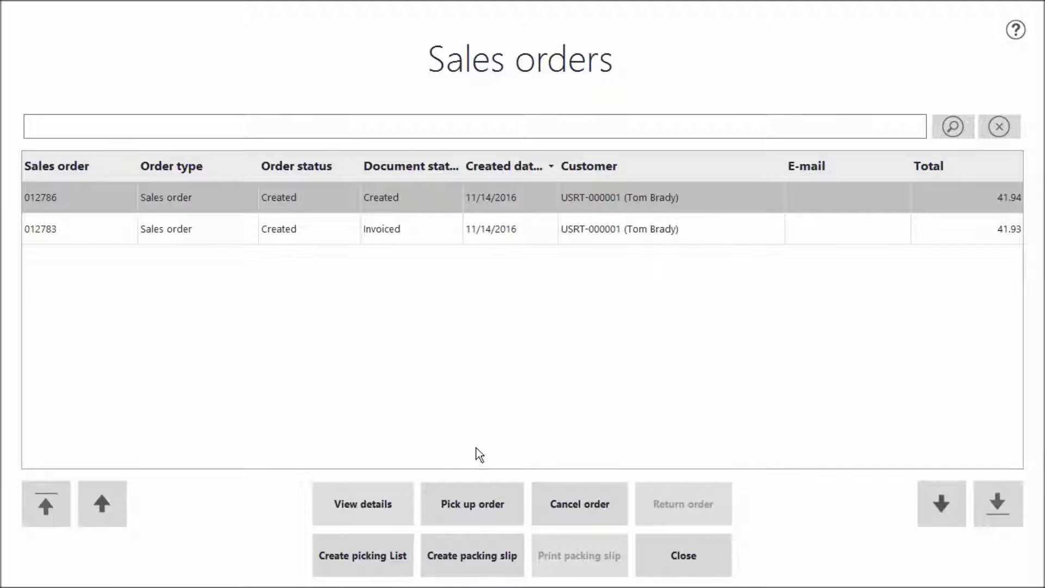
click(476, 513)
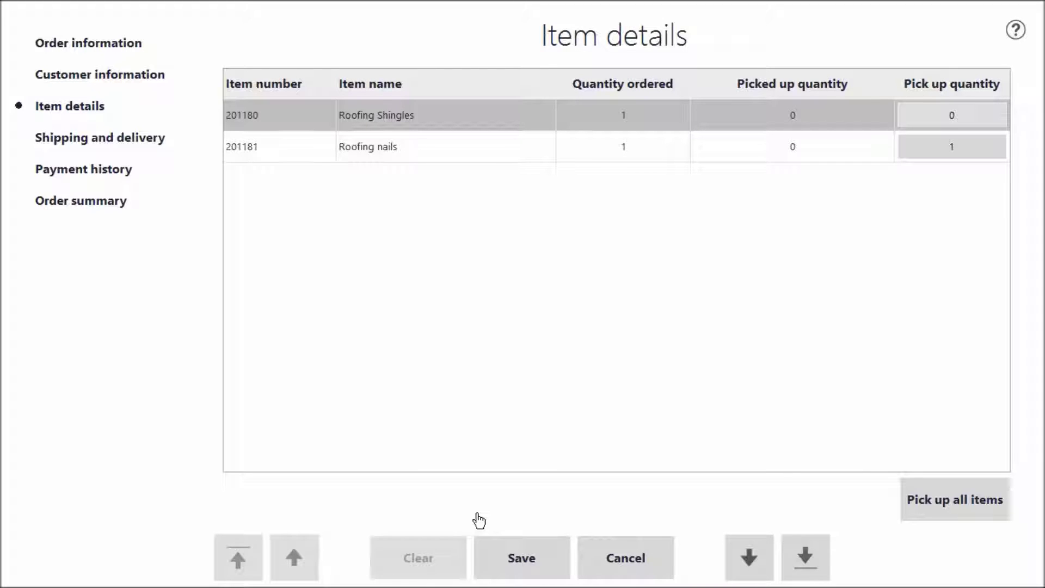
click(101, 137)
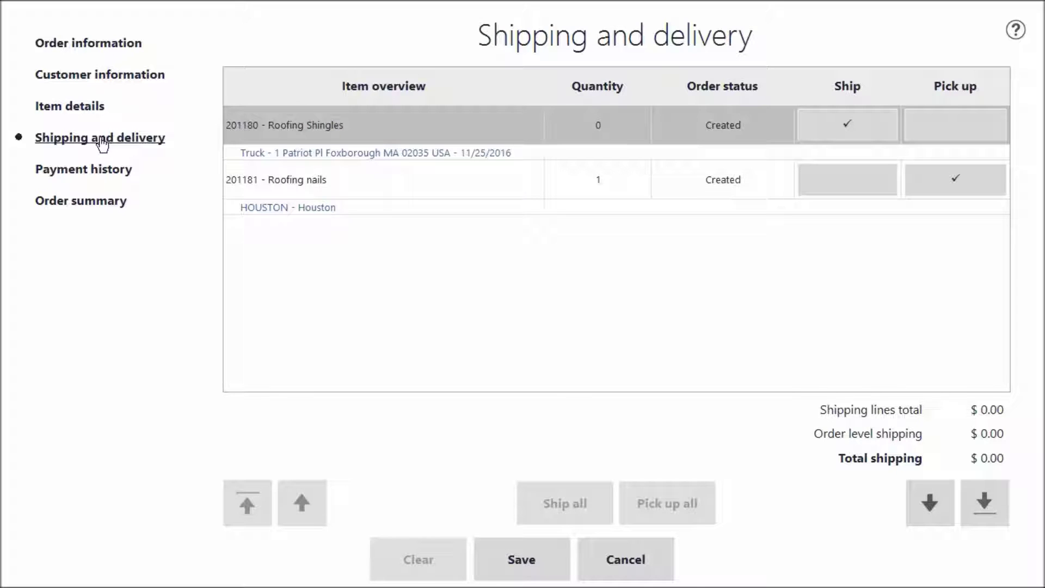
click(94, 171)
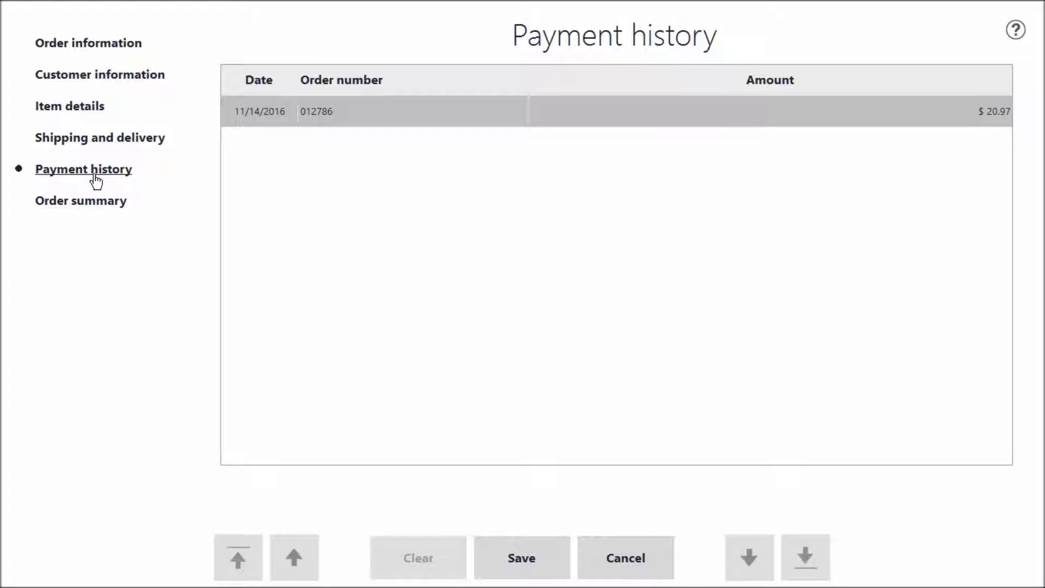
click(88, 205)
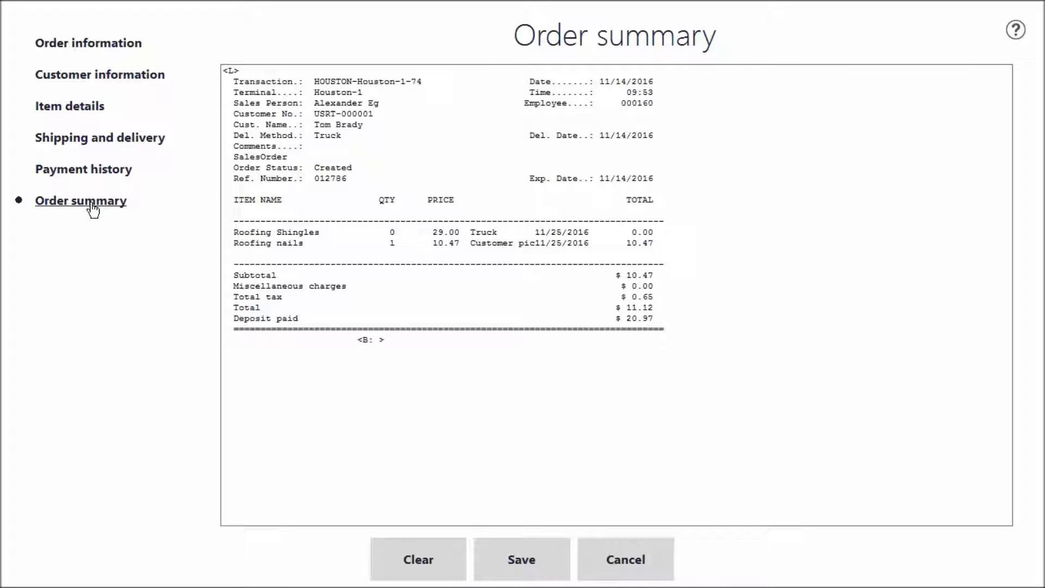
click(79, 107)
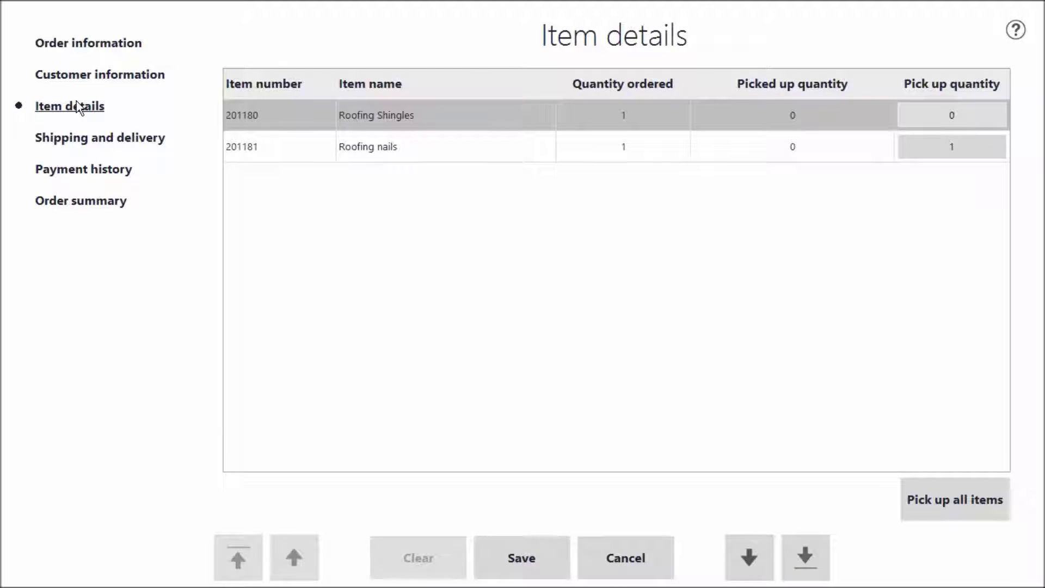
click(571, 144)
- Save the pickup, pay the exact $11.12 balance, and dismiss the completion message
click(522, 558)
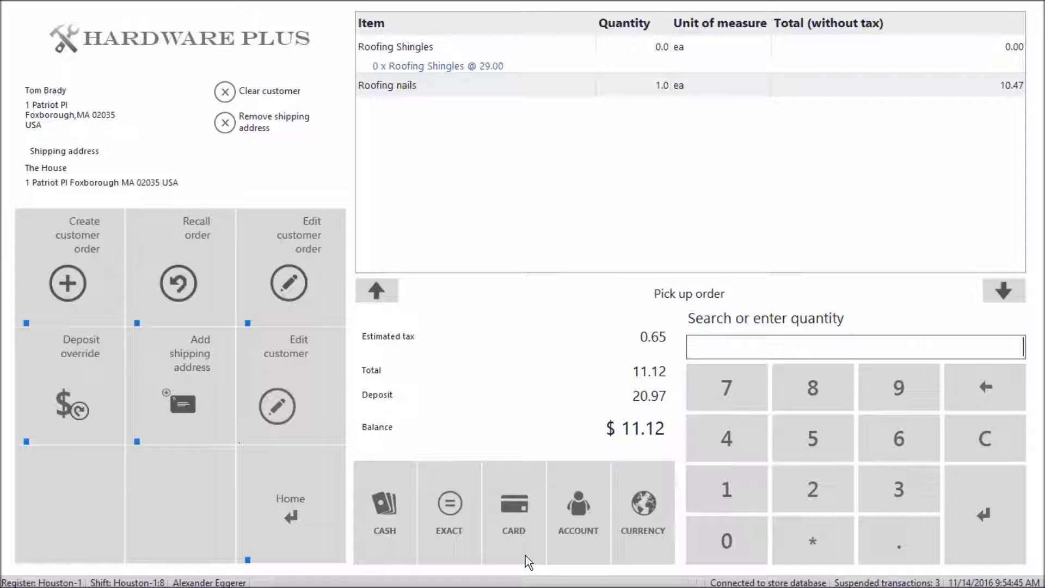
click(457, 513)
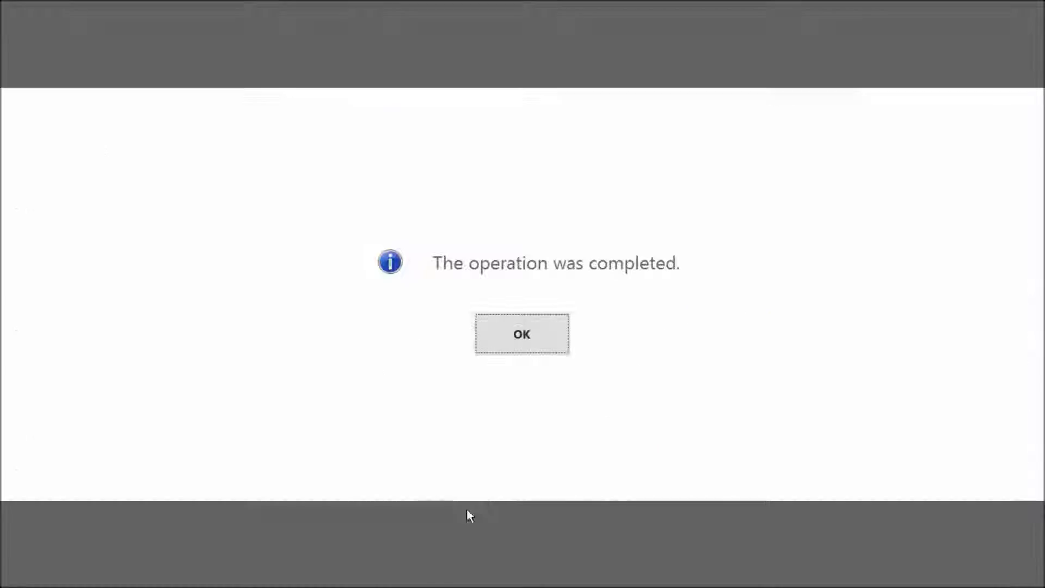
click(515, 332)
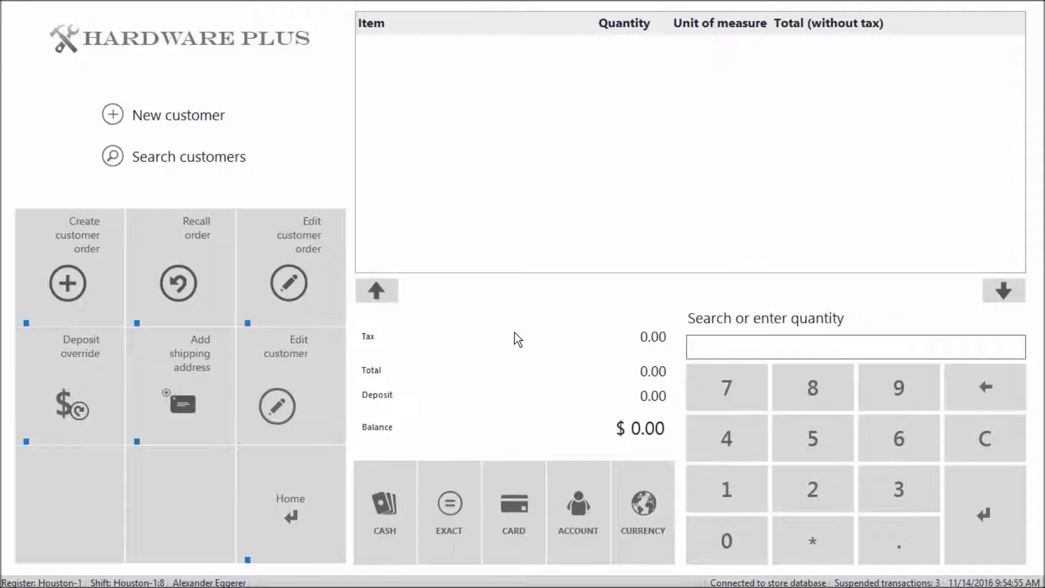